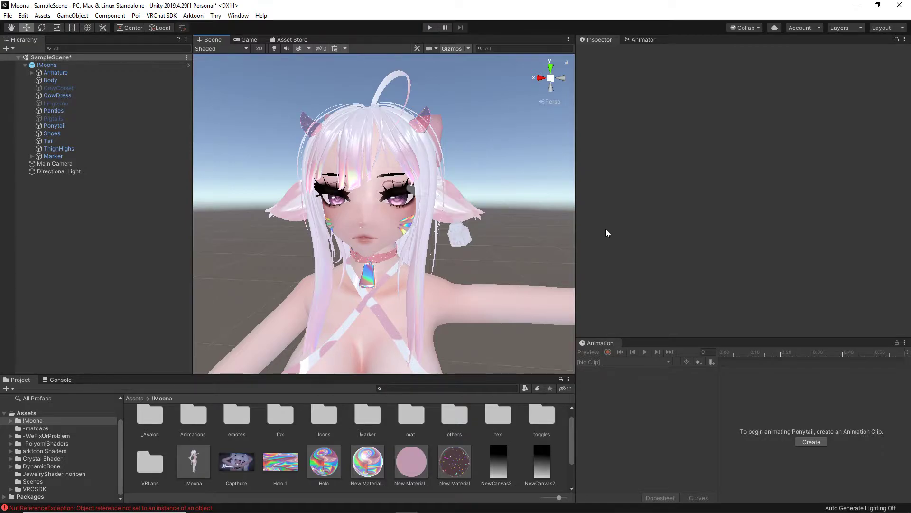
Select the Ponytail hair object on the avatar in the Scene view
click(353, 116)
click(353, 116)
scroll(688, 214, down, 6)
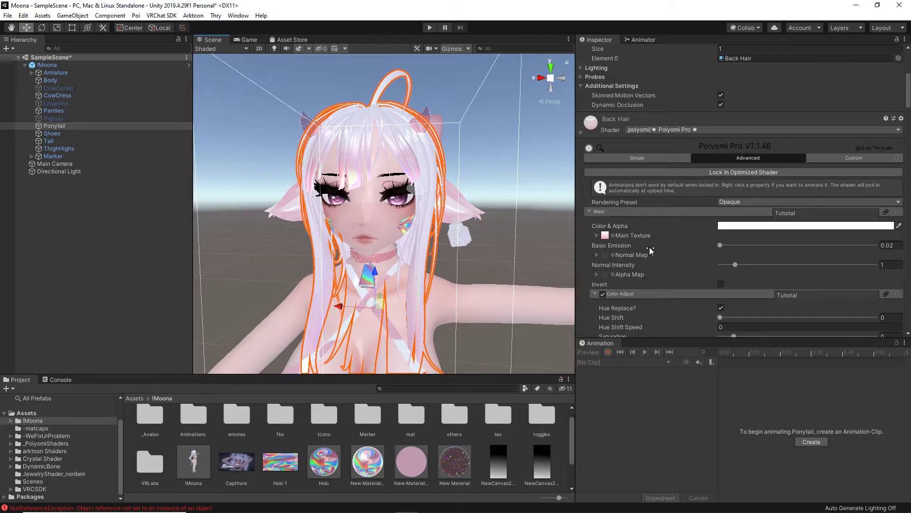
Turn off Color Adjust on the Back Hair material and collapse its settings
scroll(640, 215, down, 3)
click(603, 208)
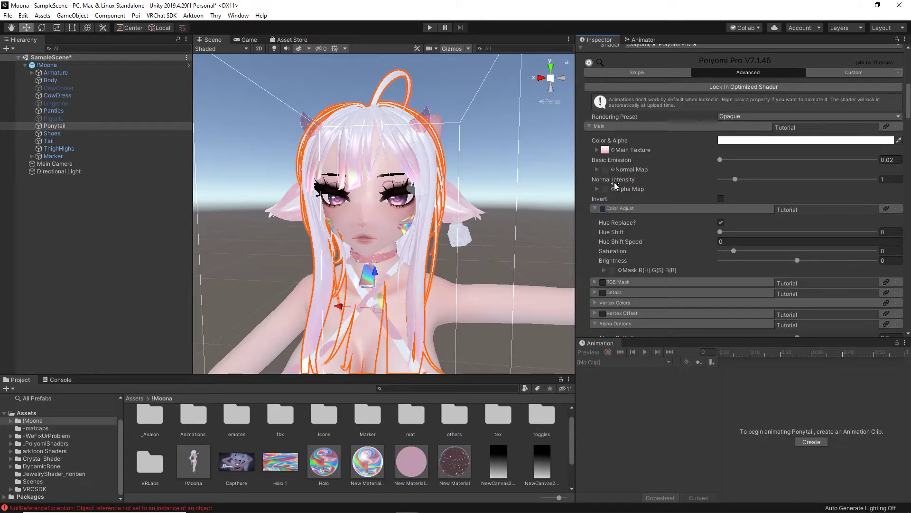
click(596, 209)
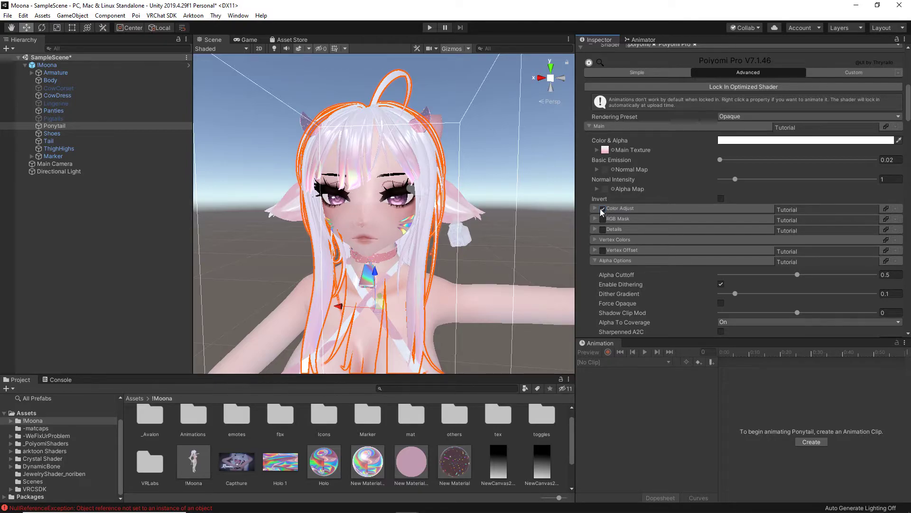
Enable and expand Color Adjust on the Back Hair material, showing Hue Shift, Saturation and Brightness at 0
click(594, 206)
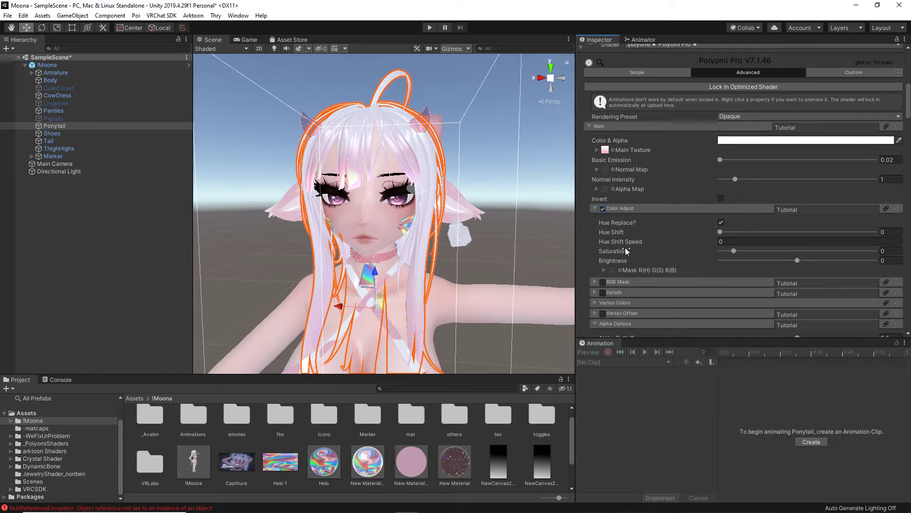
Try shifting the hair hue and maxing saturation, then set Saturation back to 0
drag(719, 232, 802, 232)
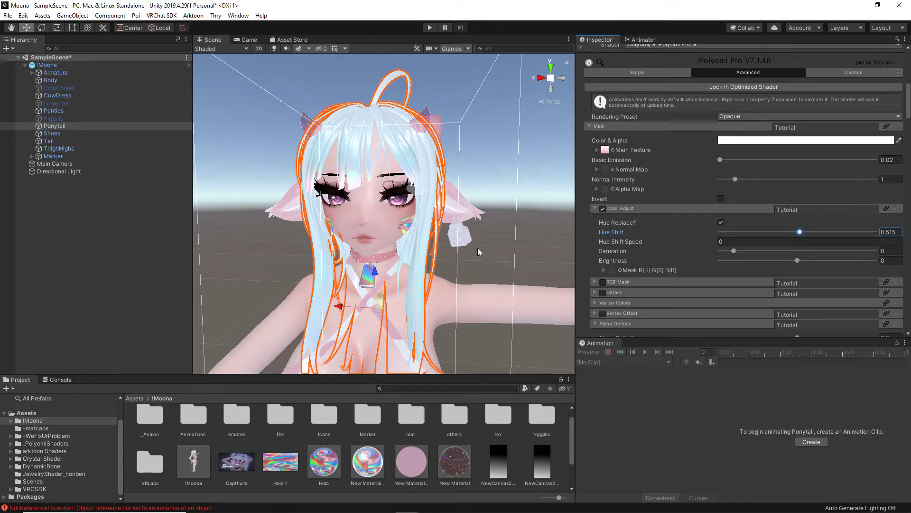
drag(735, 250, 708, 255)
click(889, 251)
text(0)
Orbit to the head's side profile and shift Hue Shift to 0.764 for lavender, testing saturation
right_drag(475, 256, 317, 229)
alt+drag(302, 192, 238, 243)
drag(800, 231, 838, 232)
drag(735, 250, 854, 255)
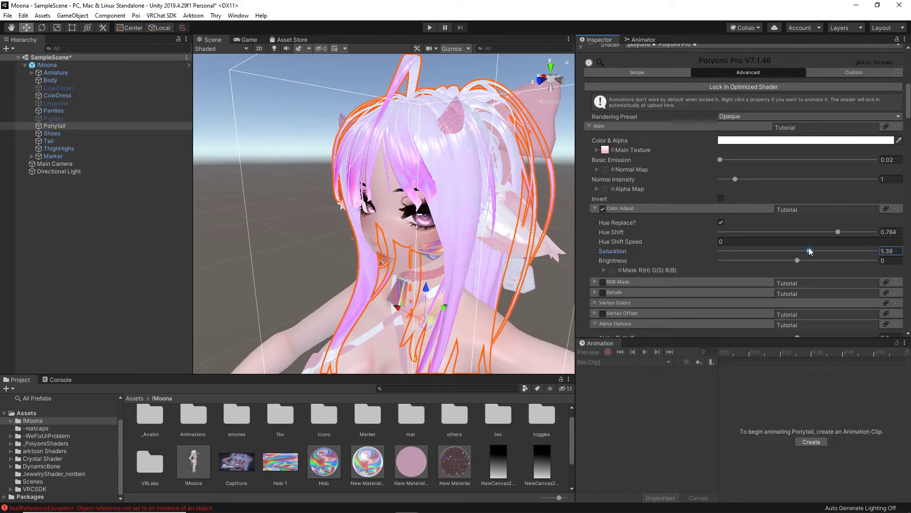
drag(810, 252, 753, 250)
click(886, 251)
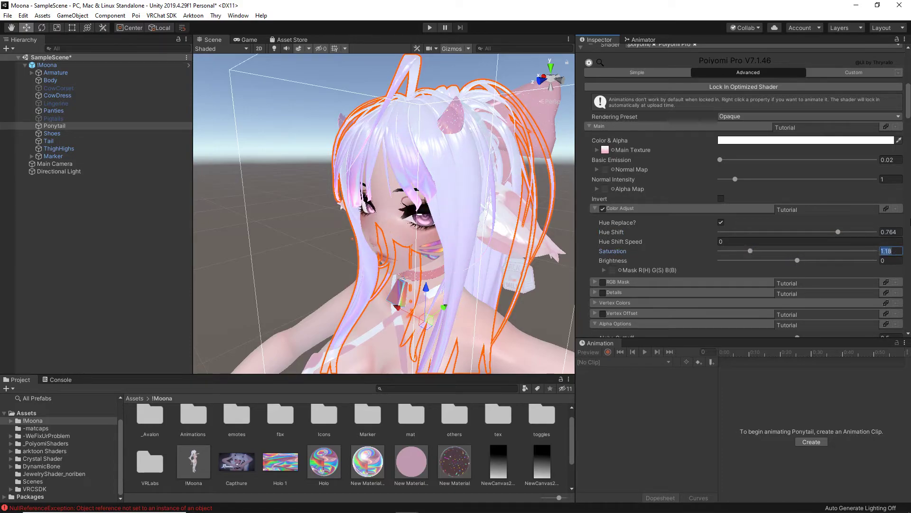
Reset Saturation to 0, face the avatar, then set Hue Shift 0.36, Saturation 6.43, Brightness 0.038
text(0)
alt+drag(361, 213, 404, 222)
drag(798, 260, 773, 251)
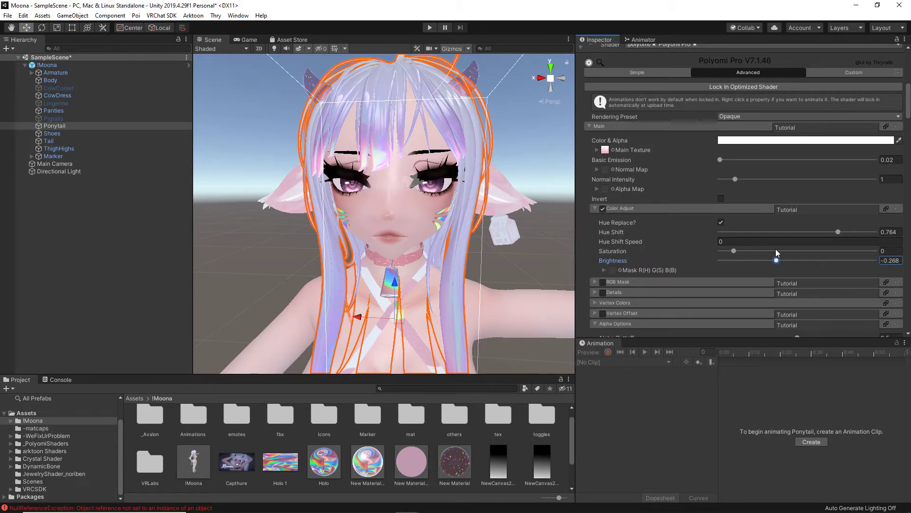
mouse_move(825, 232)
mouse_down()
mouse_move(731, 234)
mouse_move(776, 232)
mouse_move(824, 251)
mouse_up()
drag(769, 260, 799, 267)
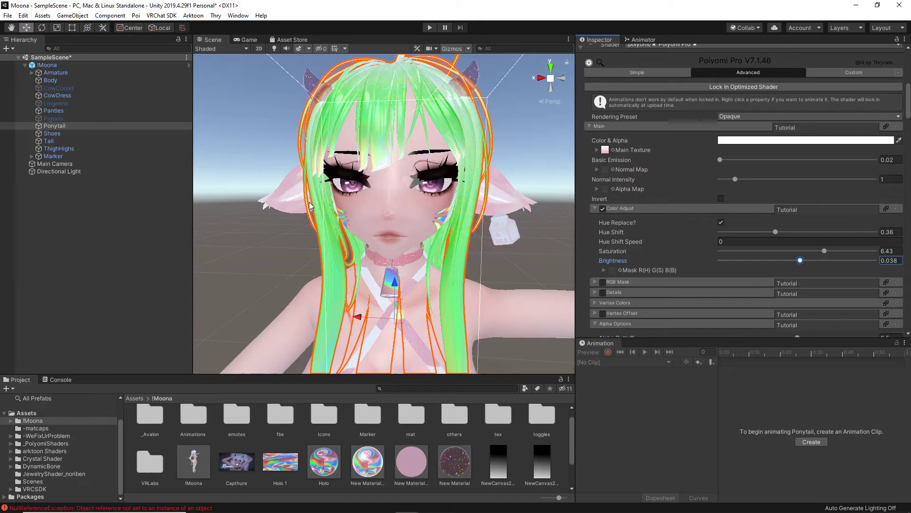
Turn off the hair's Color Adjust and select the Body via the face
click(603, 208)
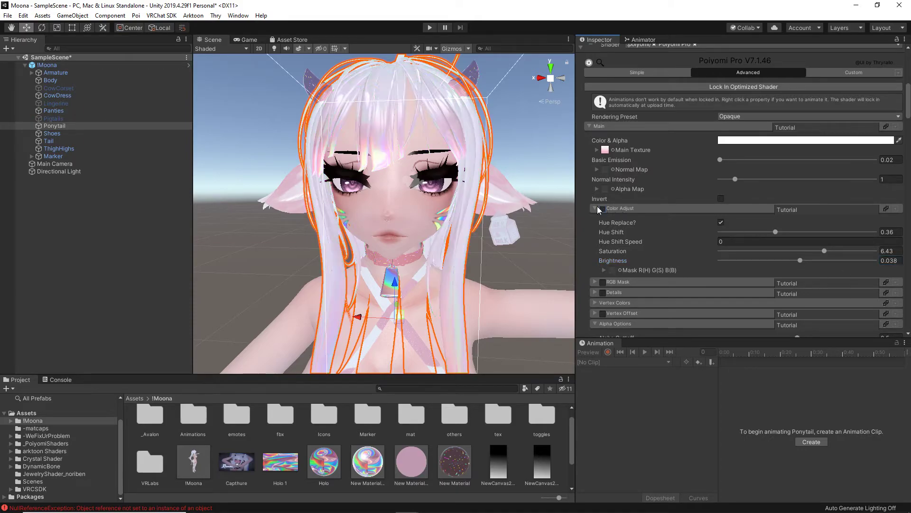
click(426, 210)
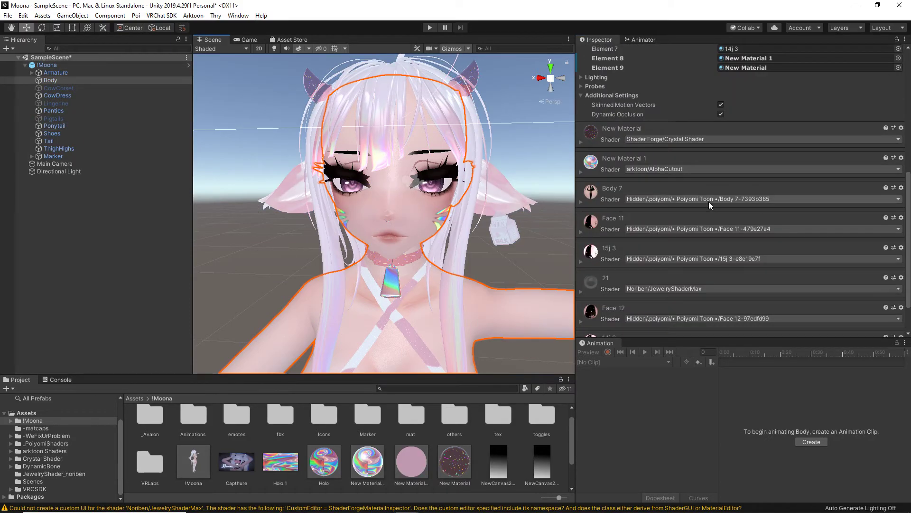
scroll(717, 152, down, 2)
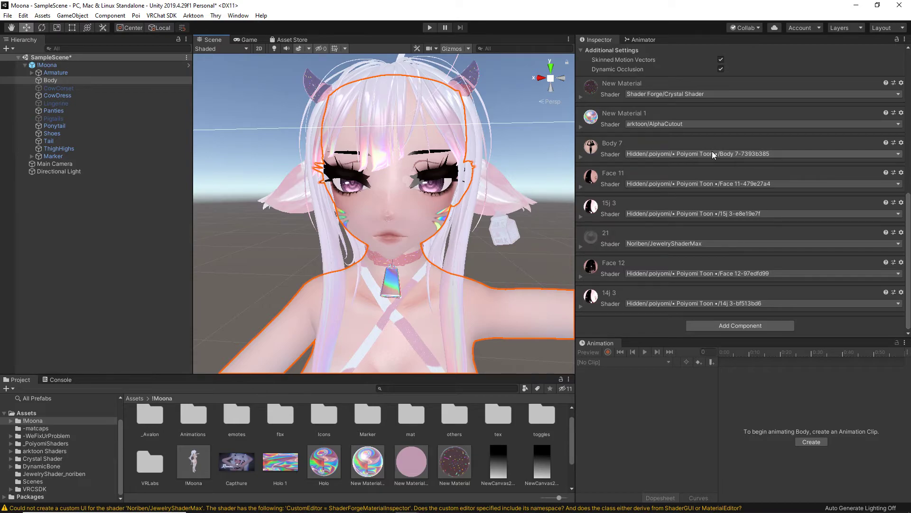
Expand the 14j 3 material, unlock its shader, and enable Color Adjust
click(581, 307)
scroll(624, 277, down, 3)
click(743, 175)
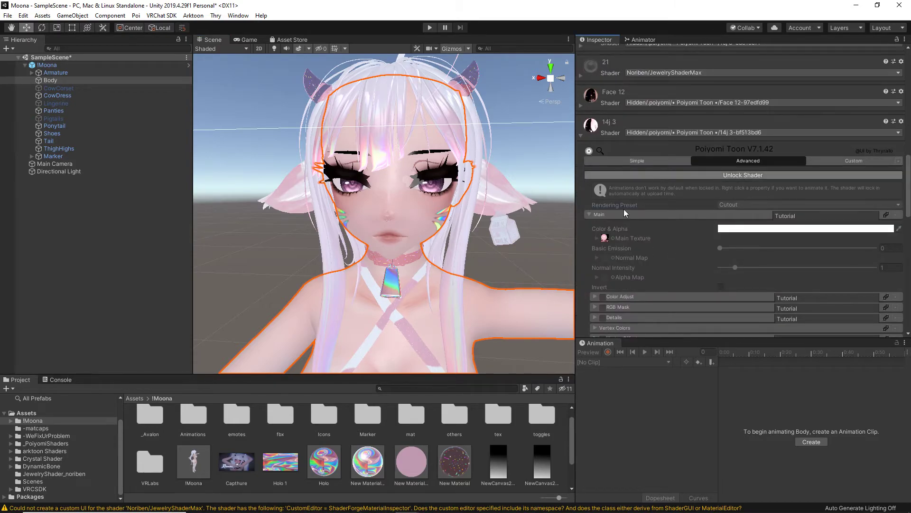
scroll(624, 209, down, 2)
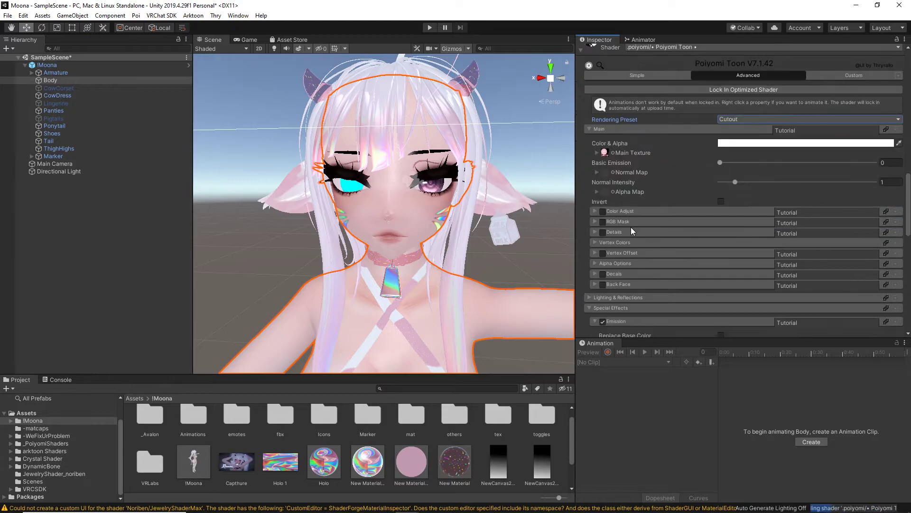
click(602, 210)
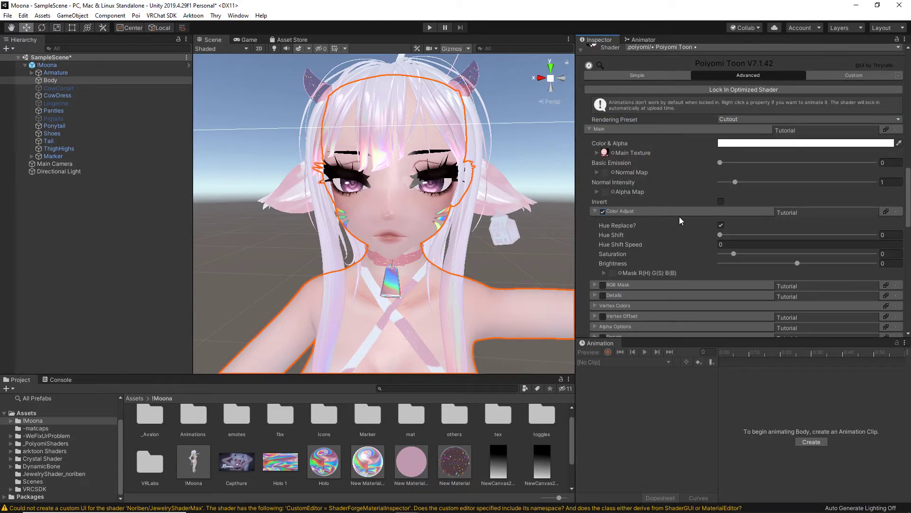
Set the eye material's Hue Shift to 0.571 and Saturation to 10 for cyan
drag(721, 235, 788, 234)
drag(735, 254, 883, 254)
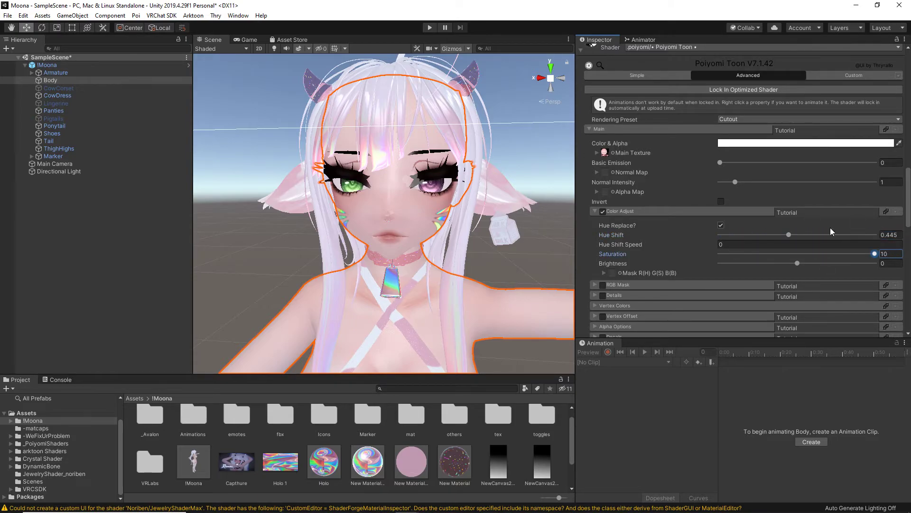
mouse_move(795, 234)
mouse_down()
mouse_move(817, 233)
mouse_move(715, 237)
mouse_move(870, 235)
mouse_move(808, 235)
mouse_up()
mouse_move(874, 254)
mouse_down()
mouse_move(657, 254)
mouse_move(875, 253)
mouse_up()
Test eye brightness changes, undo them, and set Brightness back to 0
drag(802, 264, 665, 256)
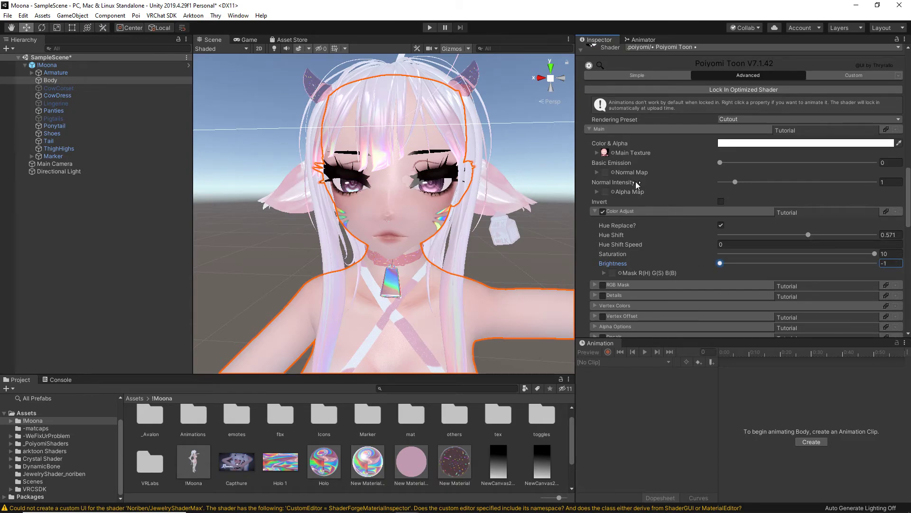
drag(719, 262, 793, 267)
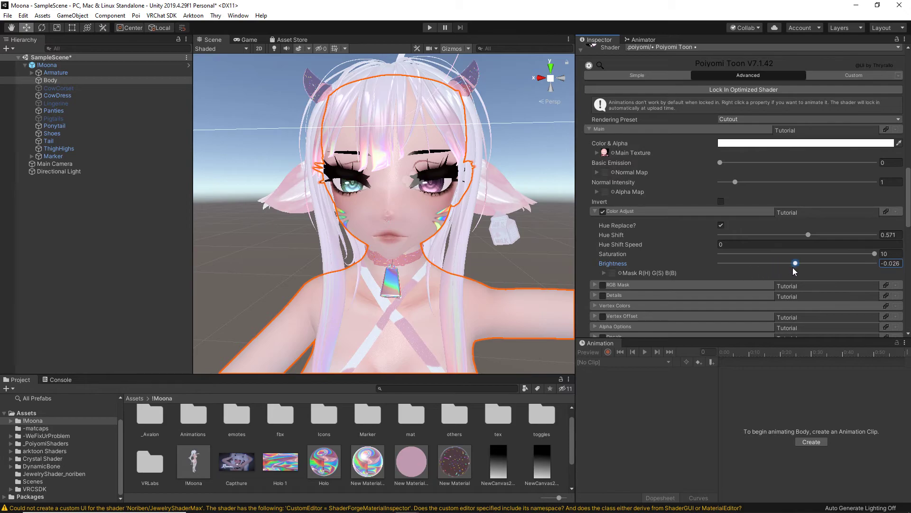
key(ctrl+z)
click(892, 263)
text(0)
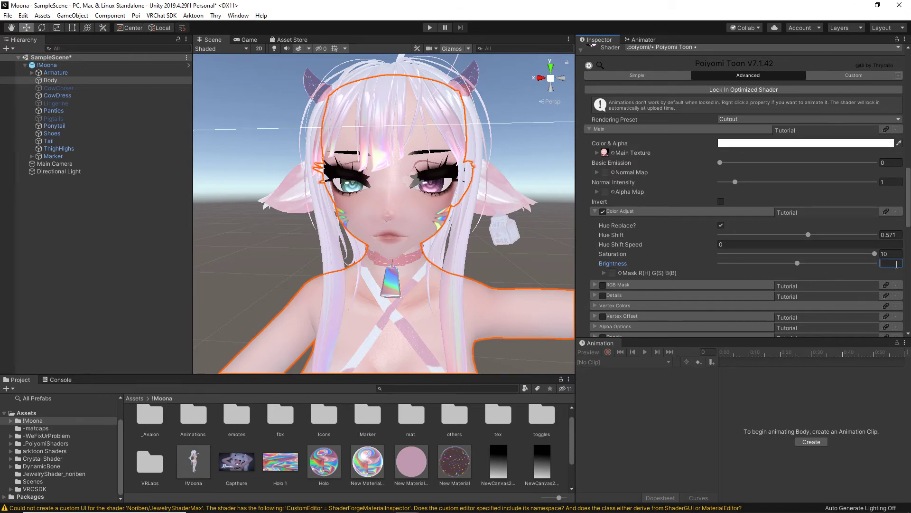